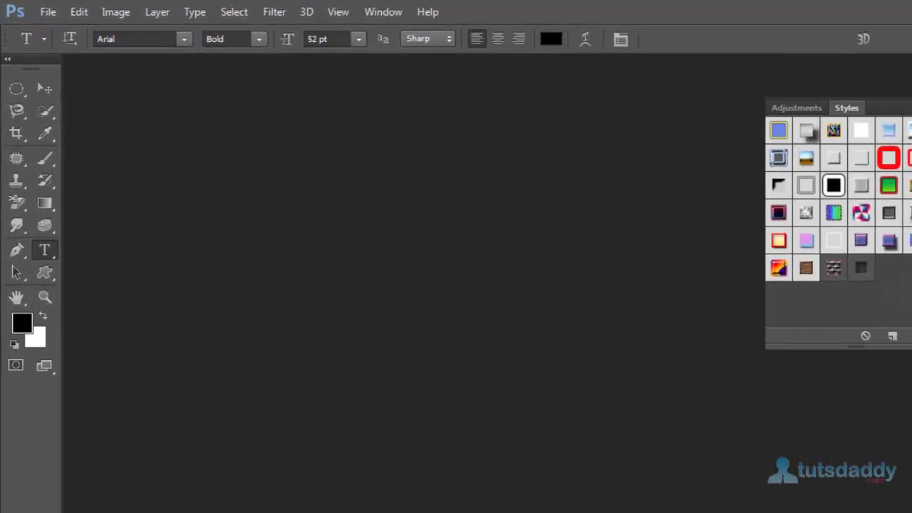
Open the File menu to begin a new document
click(50, 13)
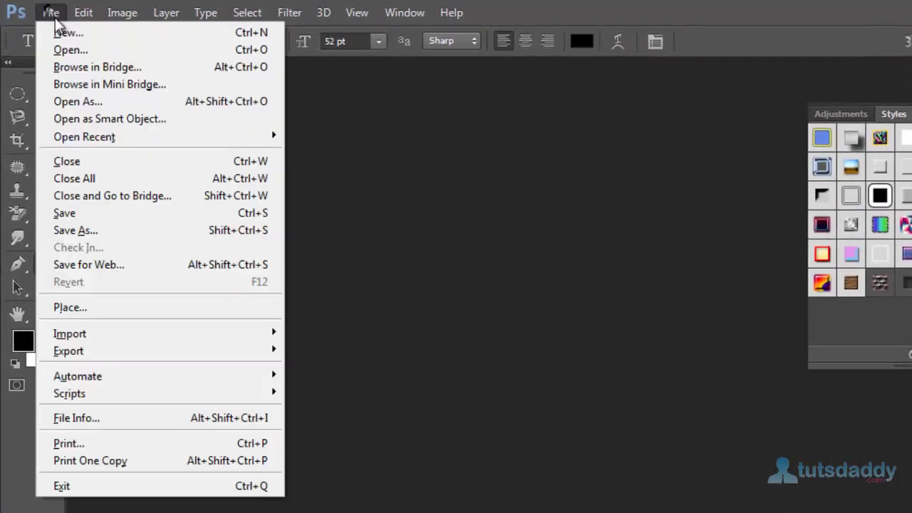
Create a 6 × 4 in, 300 ppi document with a white background and dock its window
click(54, 32)
double_click(574, 237)
click(572, 263)
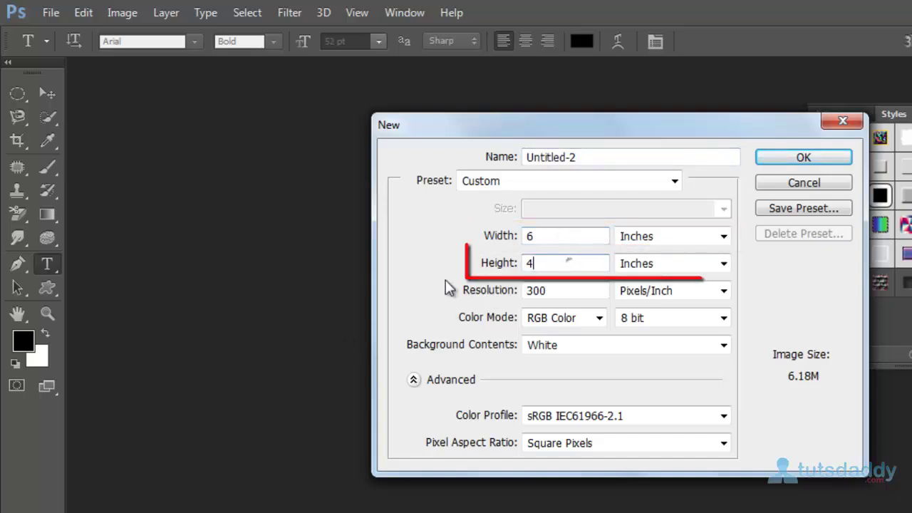
double_click(562, 289)
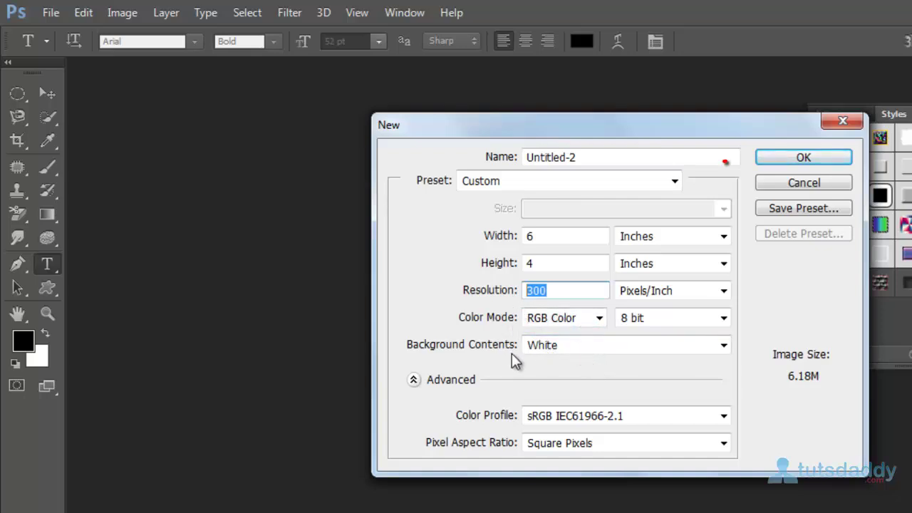
click(783, 160)
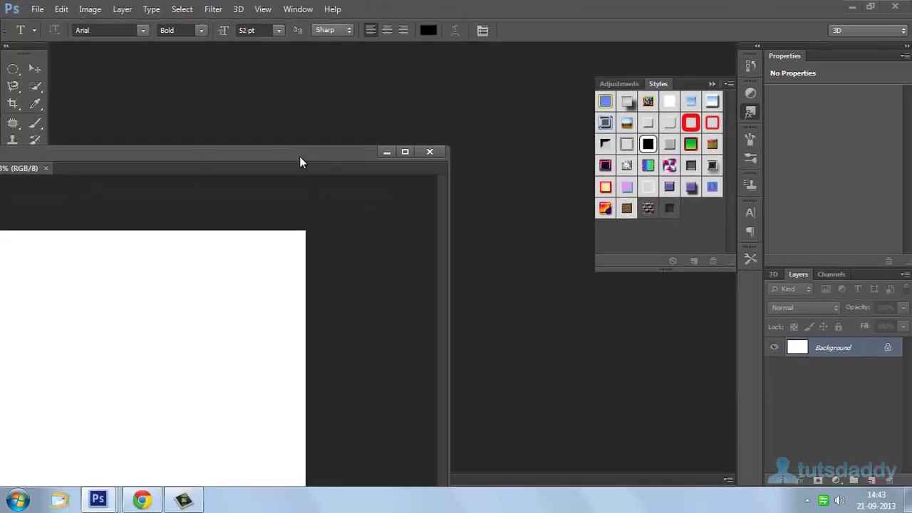
drag(299, 156, 593, 63)
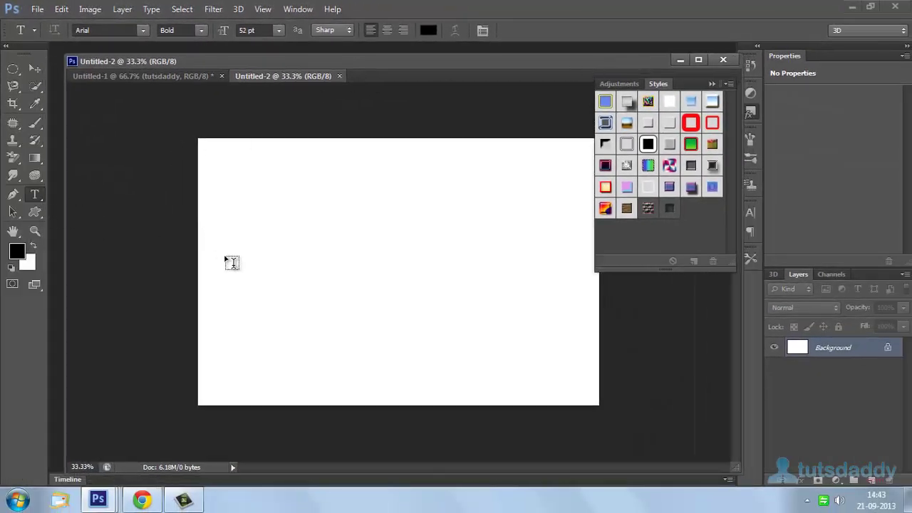
Add 'tutsdaddy' as a type layer, move it to the canvas centre, and bring up its layer menu
click(225, 273)
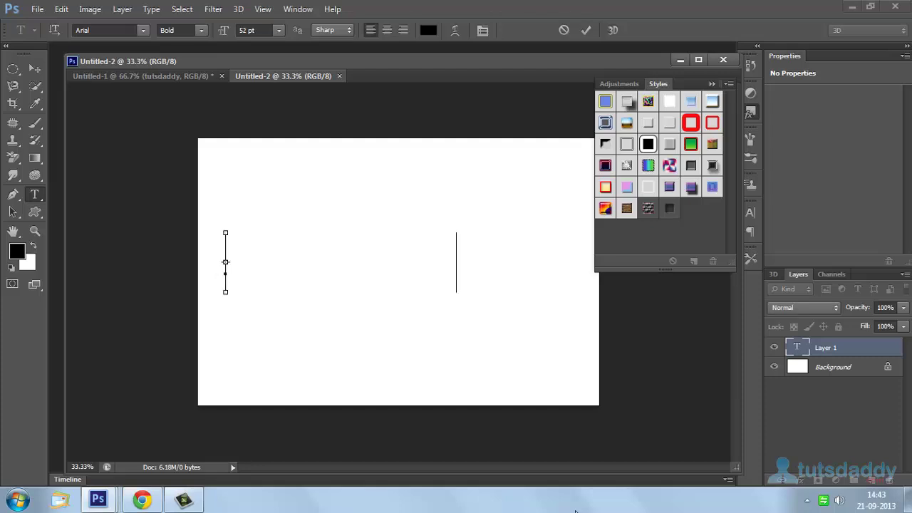
text(tutsdaddy)
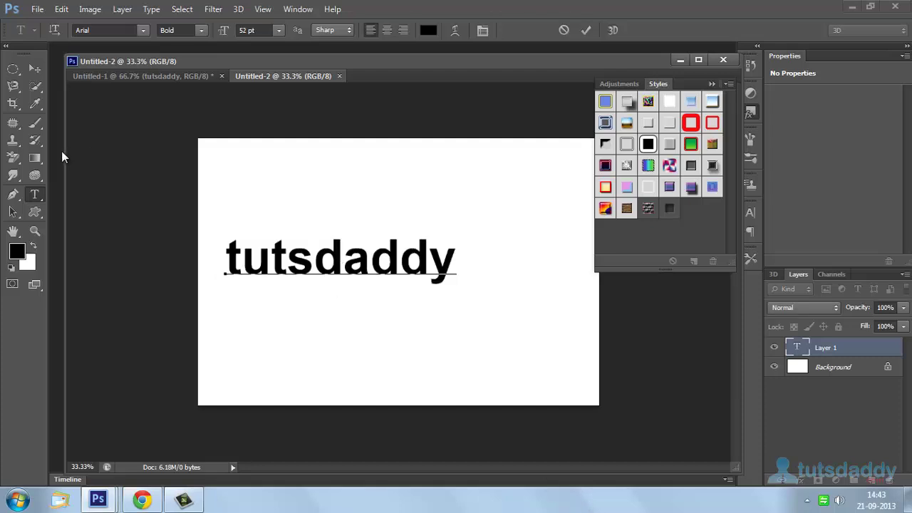
click(37, 66)
drag(307, 267, 374, 268)
right_click(856, 346)
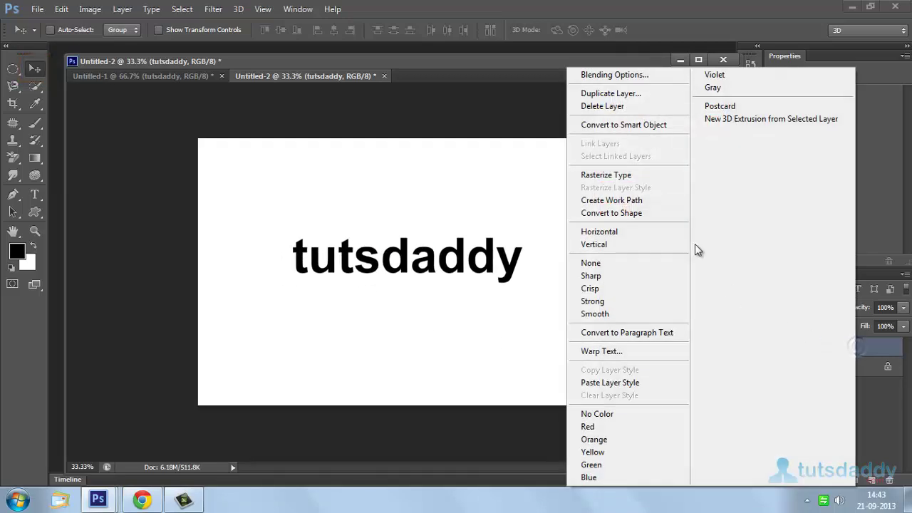
Open Blending Options for the tutsdaddy layer and zoom the canvas to 66.7% beside the dialog
click(633, 77)
drag(536, 28, 617, 60)
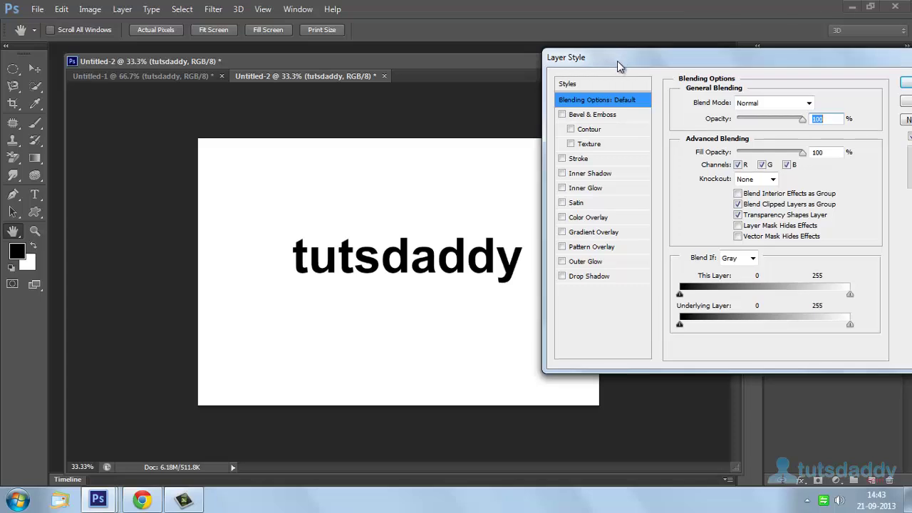
key(ctrl+plus)
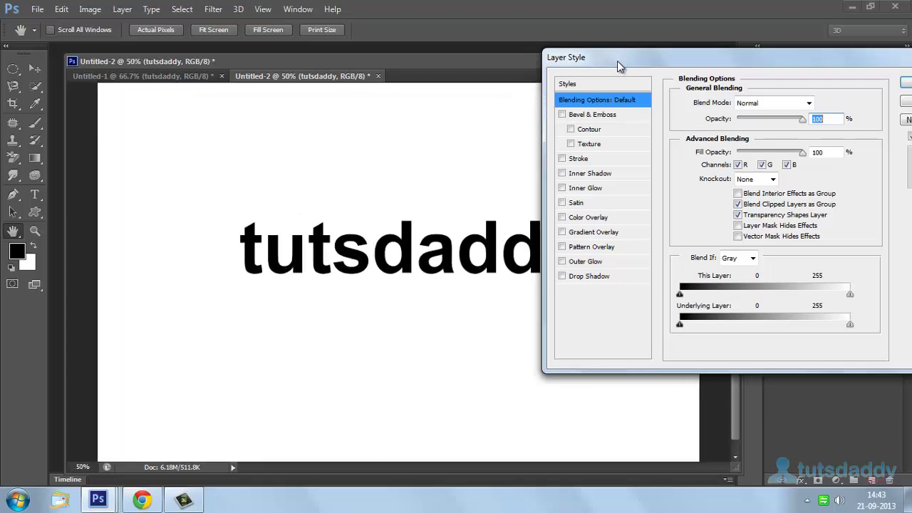
key(ctrl+plus)
drag(500, 228, 321, 185)
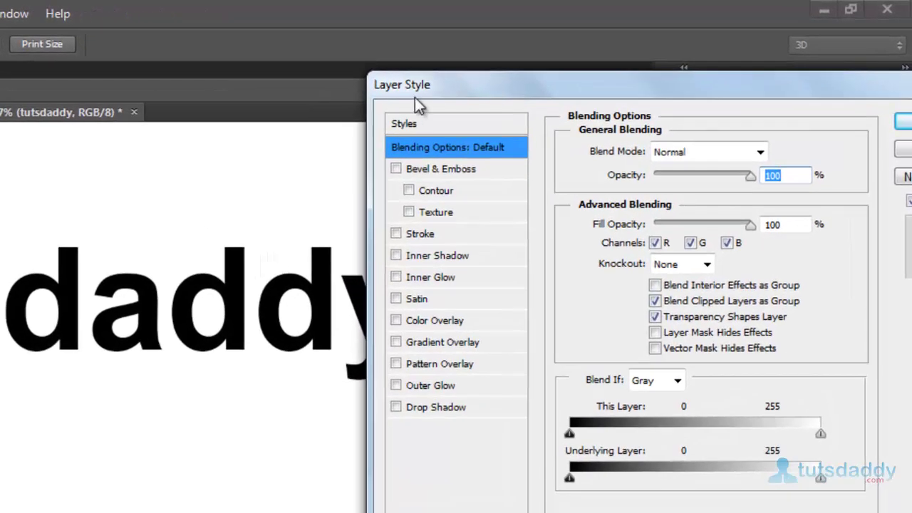
drag(415, 98, 460, 74)
Apply a Color Overlay to the text and pick cyan as its colour
click(441, 298)
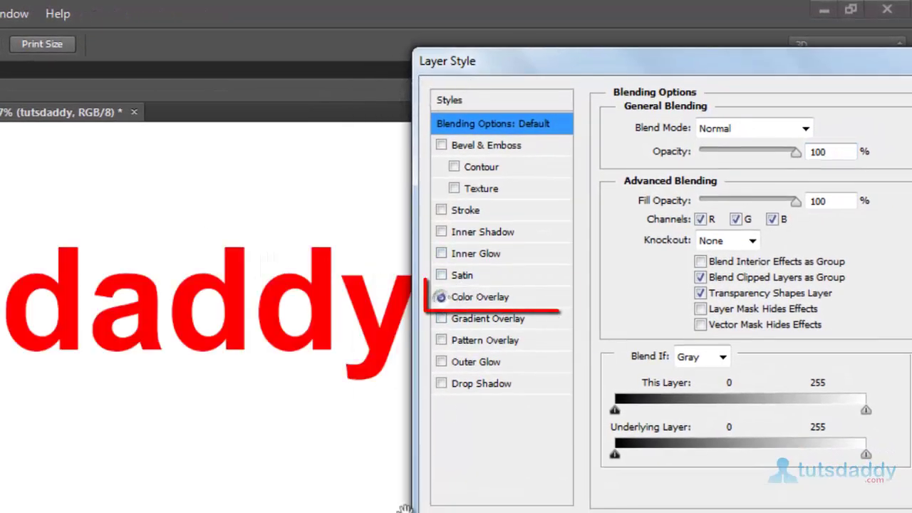
click(520, 320)
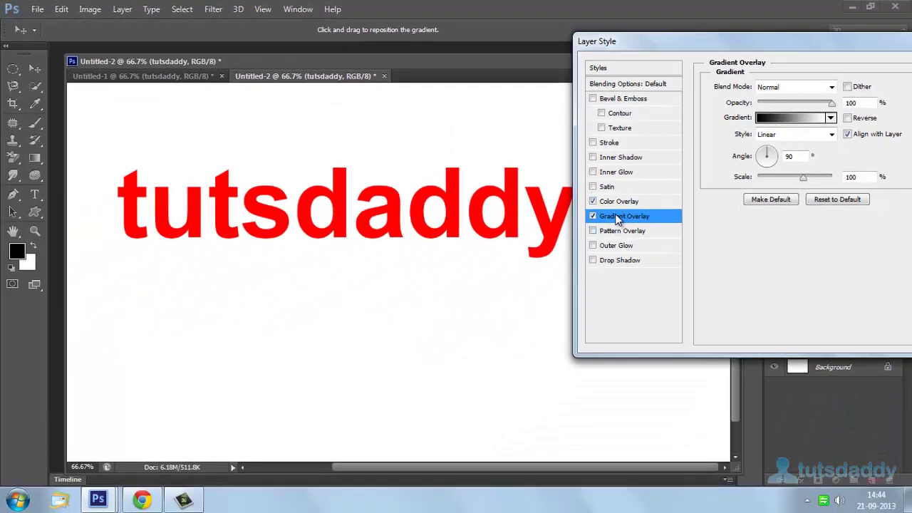
click(617, 201)
click(593, 217)
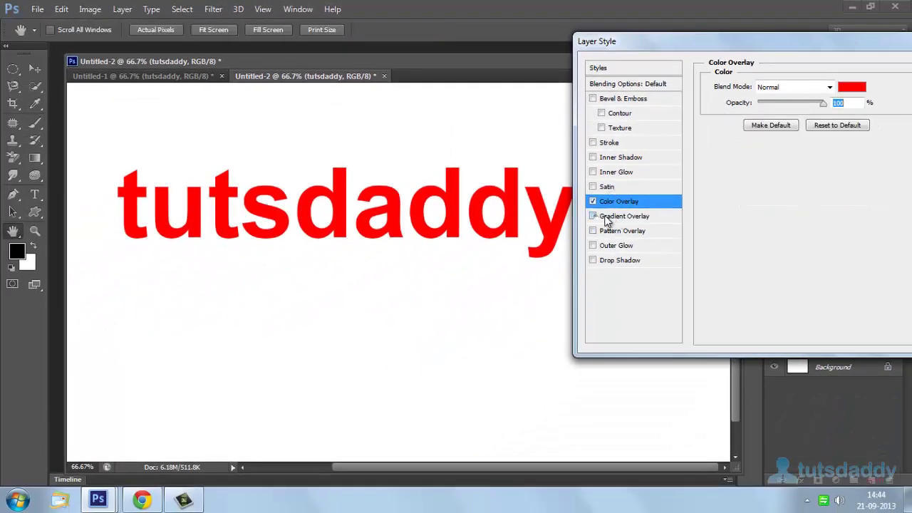
click(844, 89)
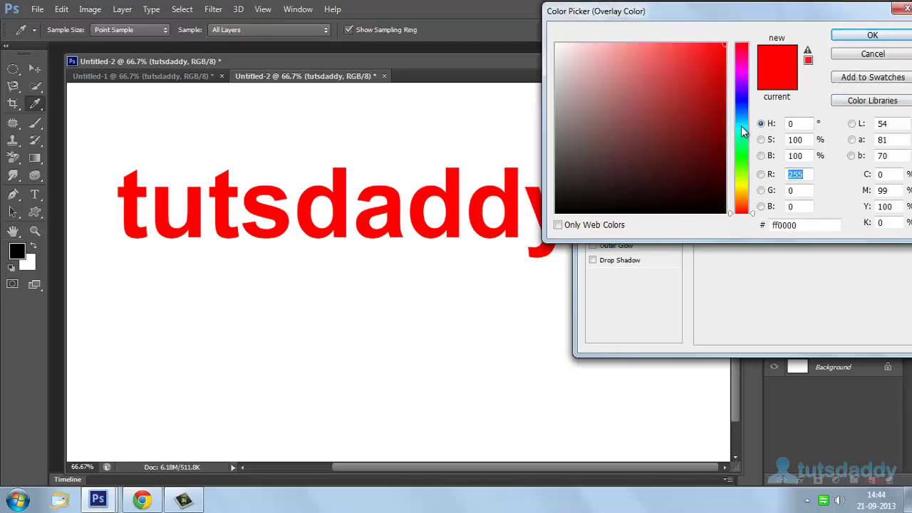
drag(741, 126, 738, 96)
mouse_move(750, 129)
mouse_down()
mouse_move(744, 179)
mouse_move(744, 126)
mouse_up()
mouse_move(746, 192)
mouse_down()
mouse_move(744, 200)
mouse_move(746, 106)
mouse_move(749, 129)
mouse_up()
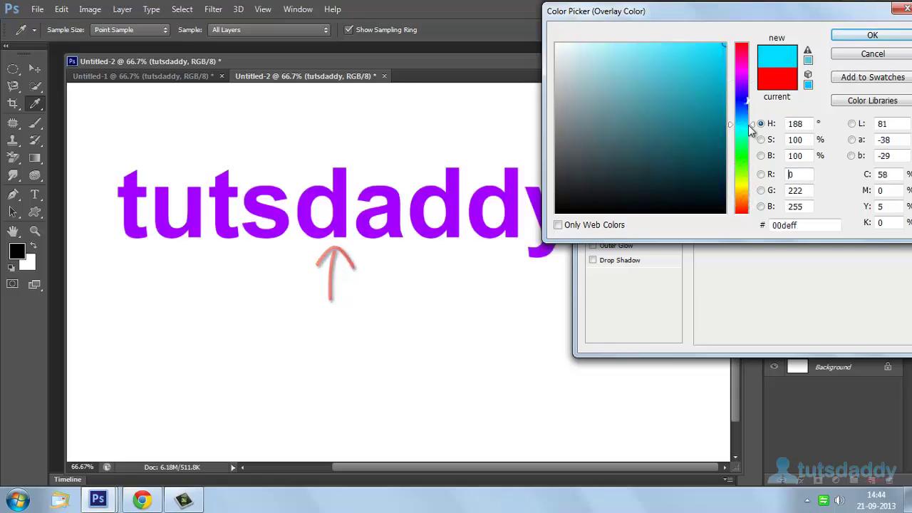
click(857, 39)
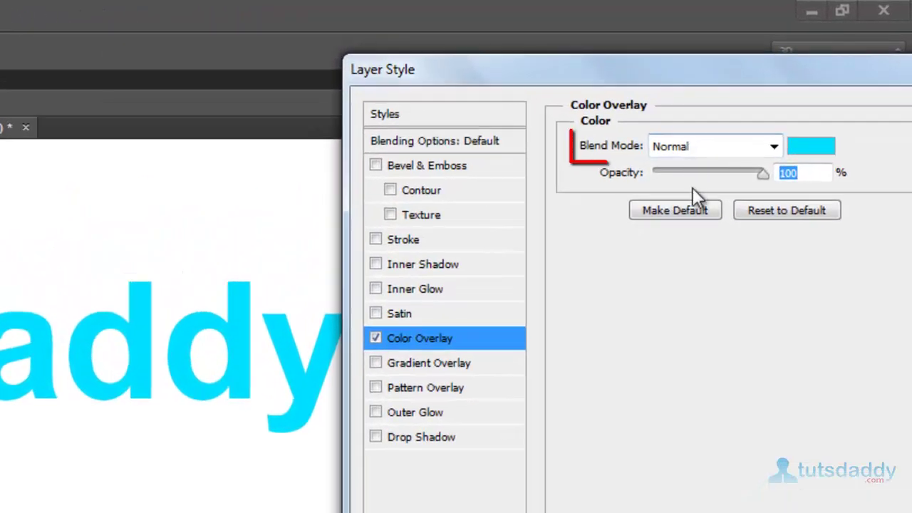
Lower the overlay opacity, then swap Color Overlay for a Gradient Overlay
mouse_move(765, 175)
mouse_down()
mouse_move(666, 174)
mouse_move(693, 174)
mouse_up()
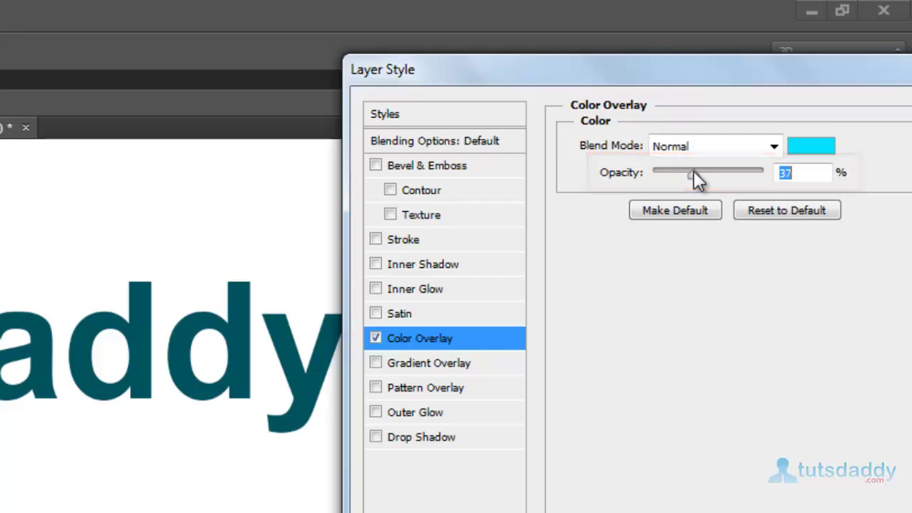
click(376, 339)
click(377, 361)
click(414, 364)
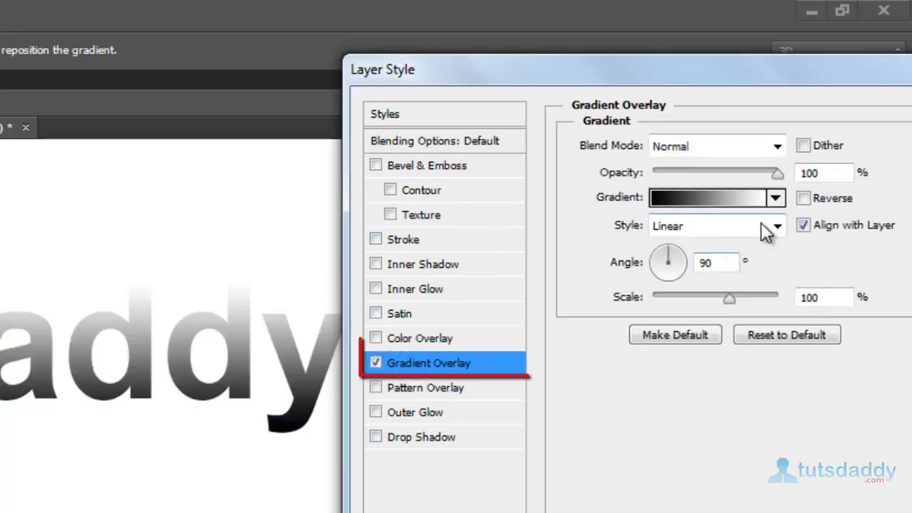
Choose the Spectrum gradient with the Normal blend mode
click(776, 198)
click(604, 310)
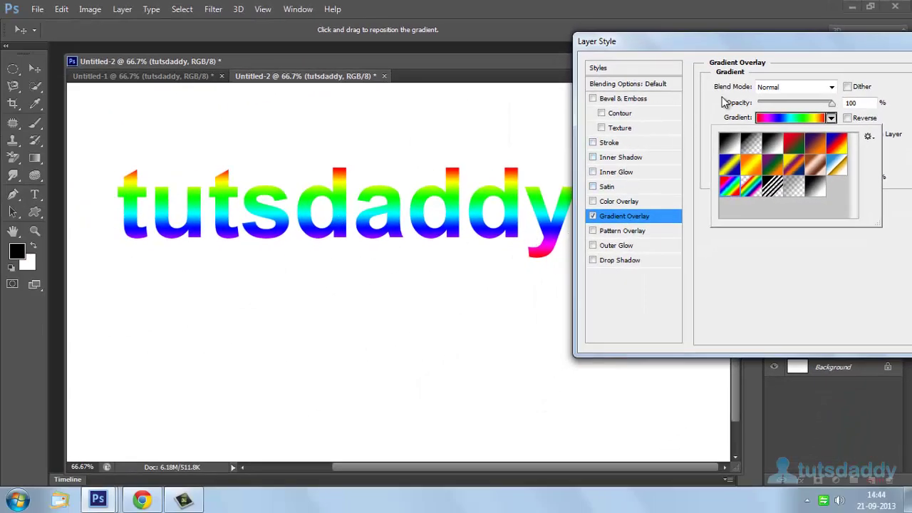
click(725, 102)
click(803, 87)
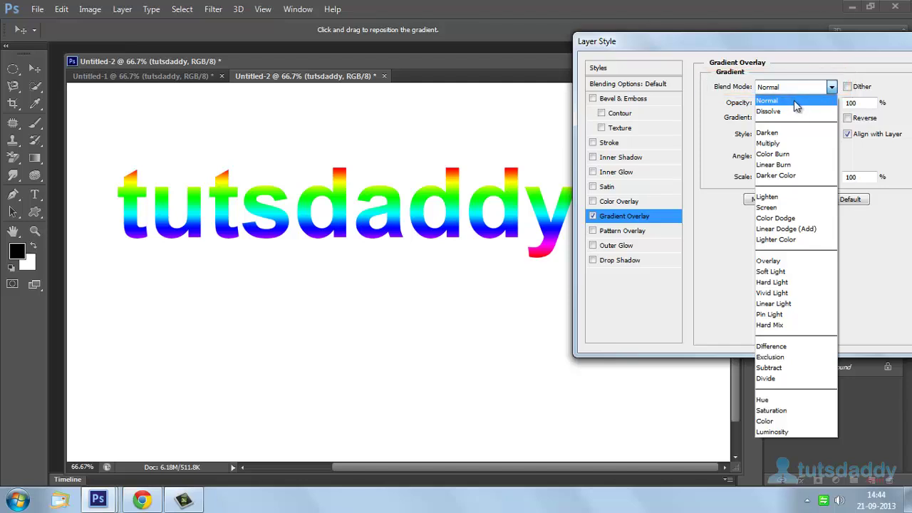
click(796, 101)
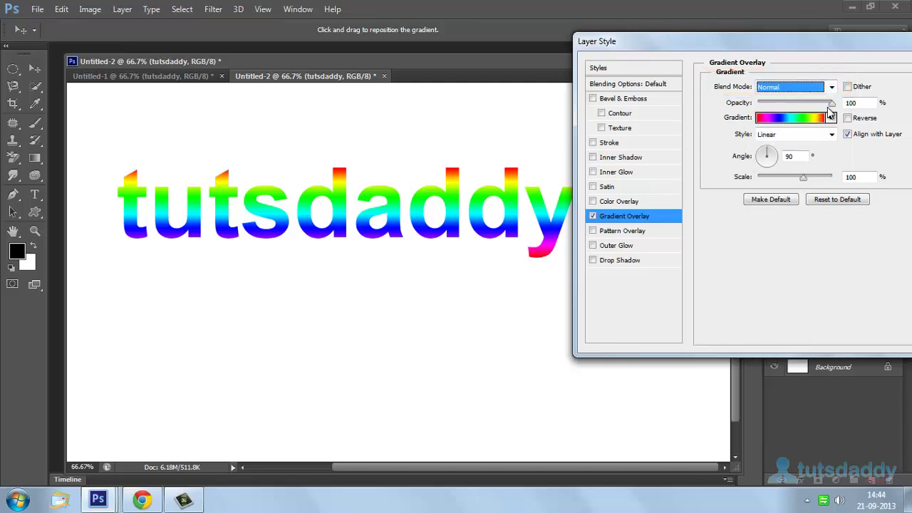
Set the gradient angle to -77° and scale to 150%, then disable Gradient Overlay
click(774, 171)
drag(775, 171, 769, 158)
drag(499, 228, 534, 248)
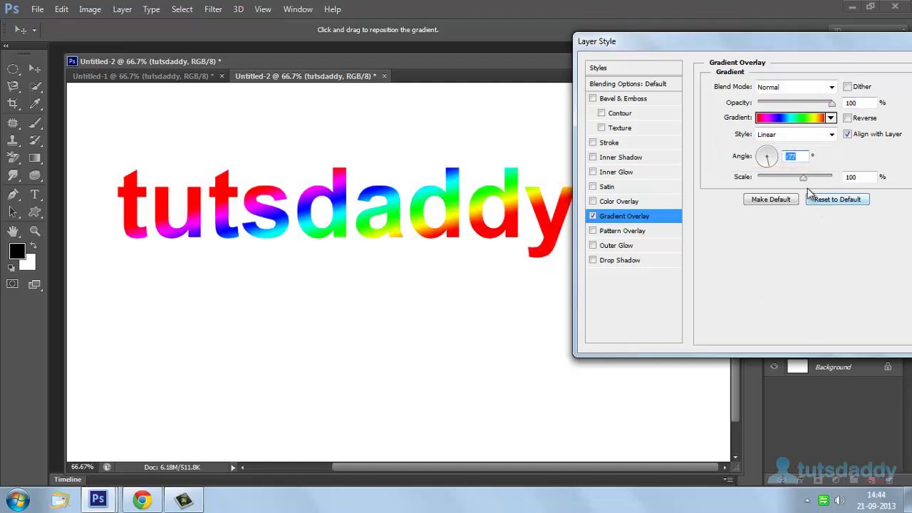
mouse_move(805, 180)
mouse_down()
mouse_move(749, 187)
mouse_move(830, 178)
mouse_up()
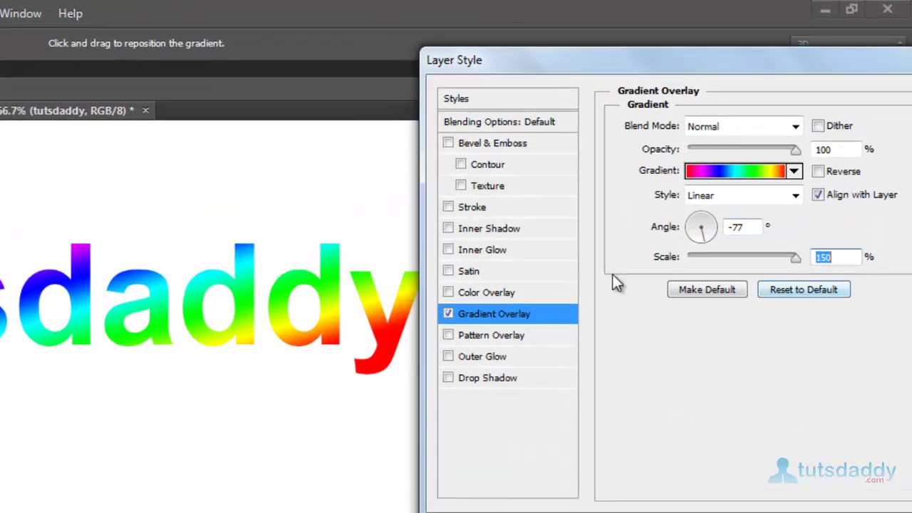
click(448, 314)
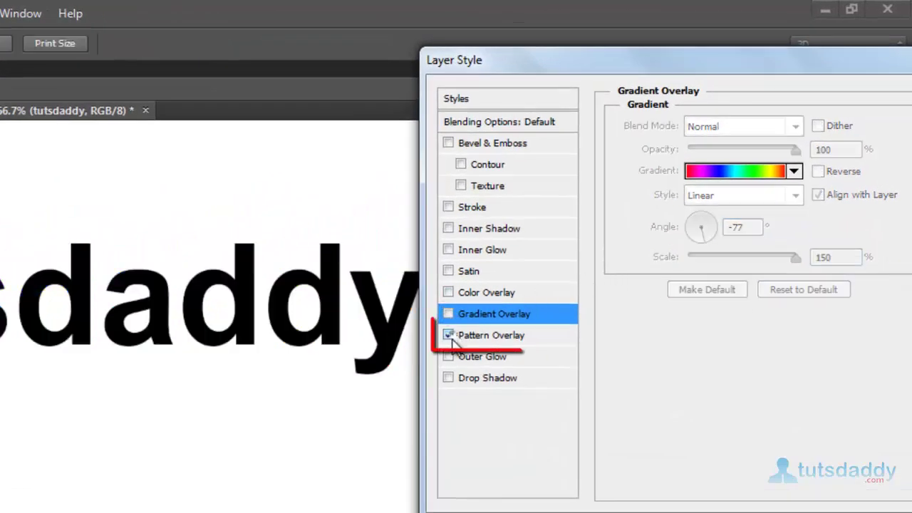
Enable Pattern Overlay and, after trying several presets, choose the woven pattern
click(448, 334)
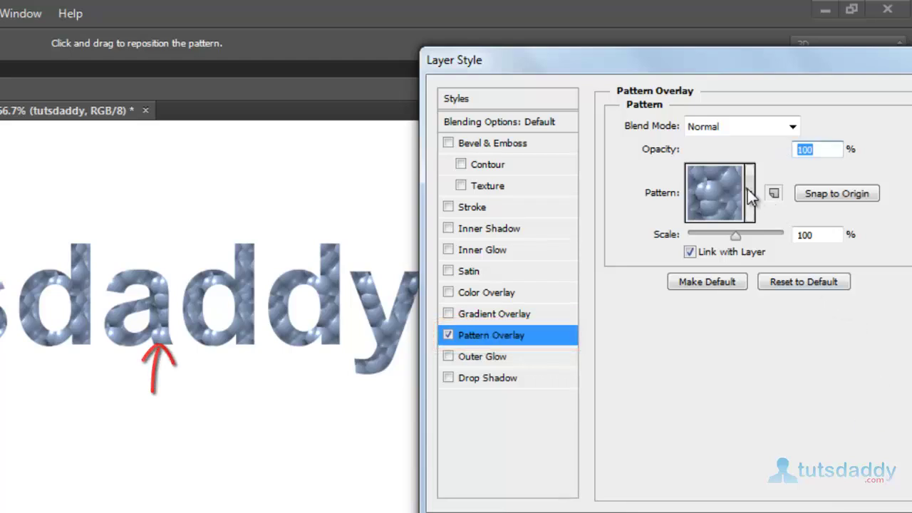
click(749, 191)
click(686, 250)
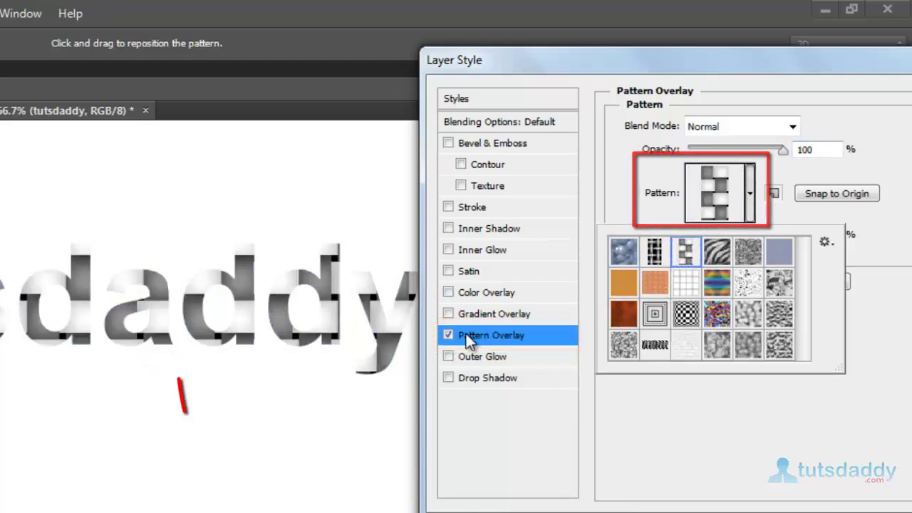
click(618, 344)
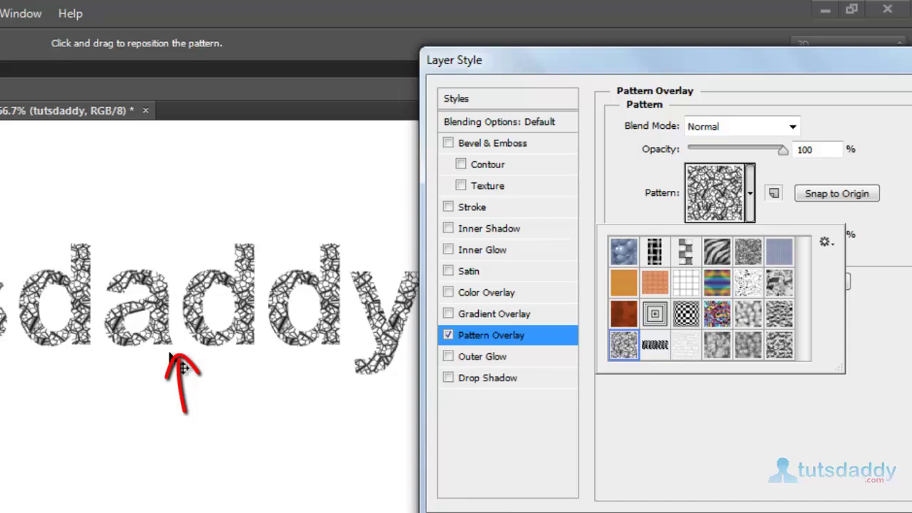
click(448, 272)
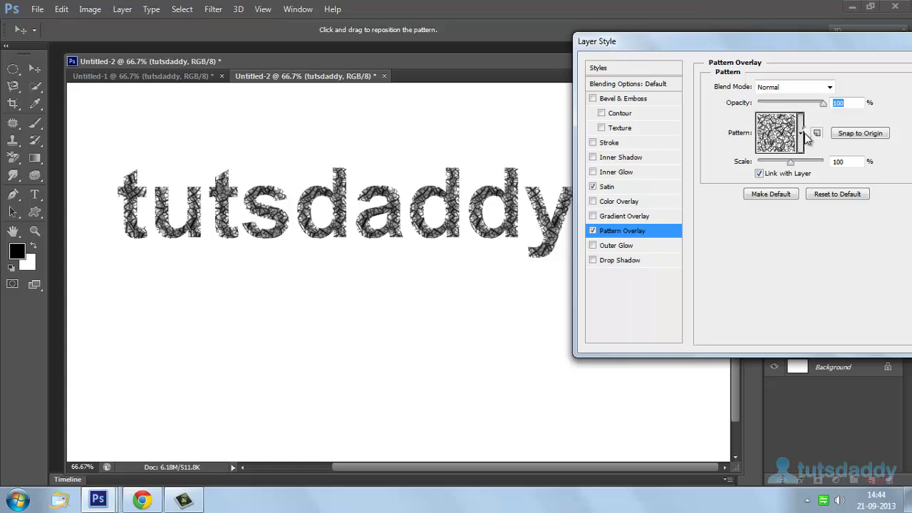
click(803, 134)
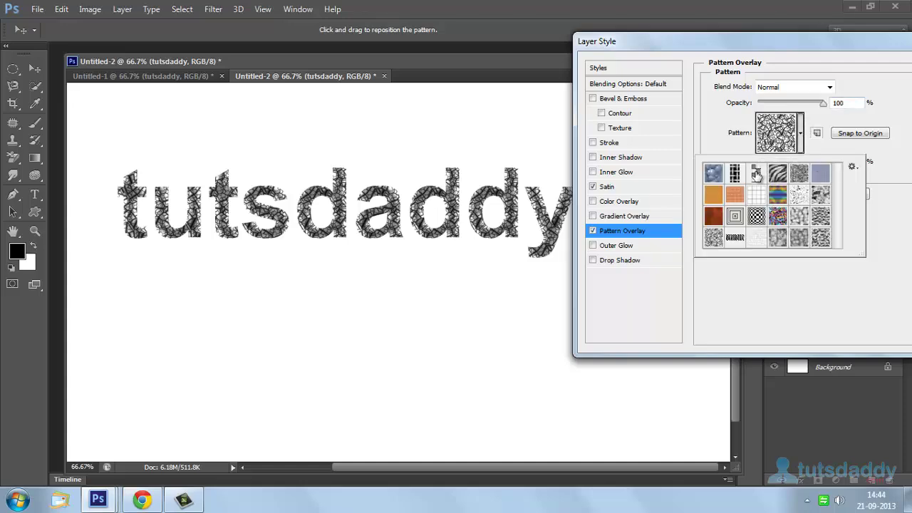
click(757, 174)
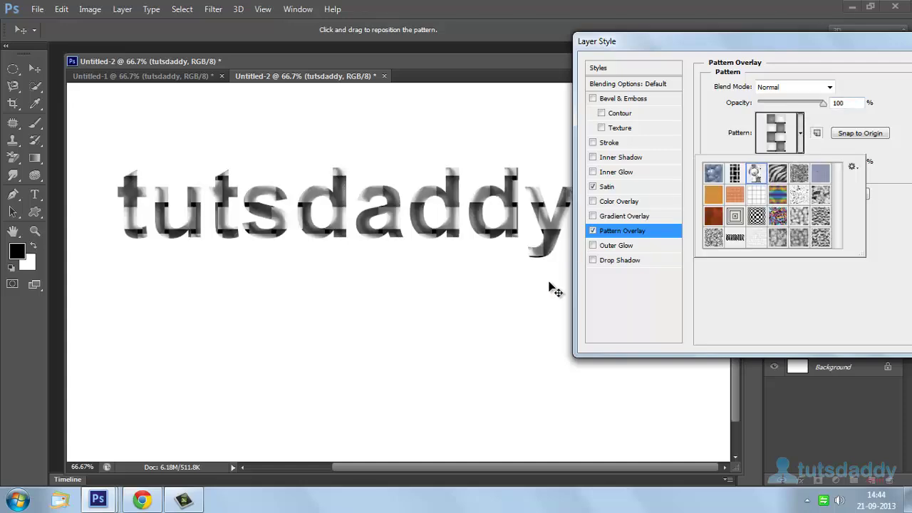
click(538, 221)
Set the pattern opacity to 90% and shrink its scale to about 23%
mouse_move(576, 39)
mouse_down()
mouse_move(779, 79)
mouse_move(562, 38)
mouse_up()
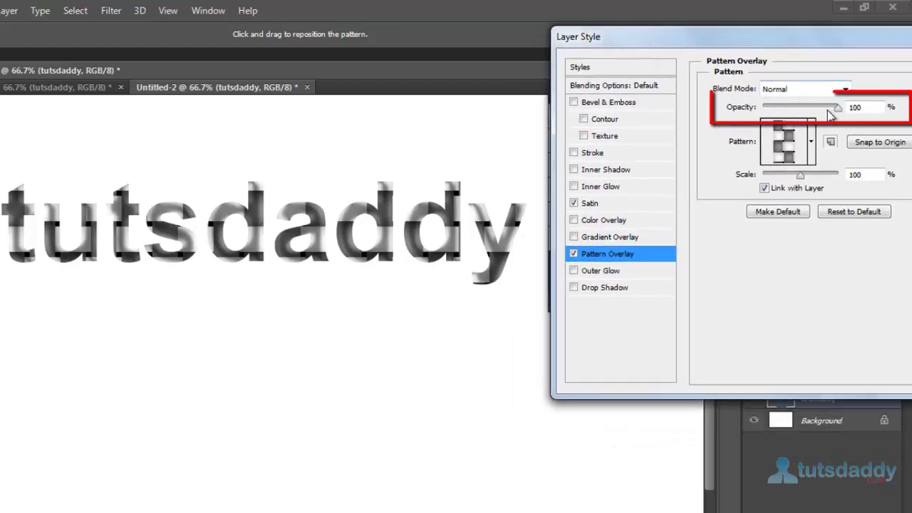
mouse_move(837, 108)
mouse_down()
mouse_move(791, 112)
mouse_move(832, 116)
mouse_up()
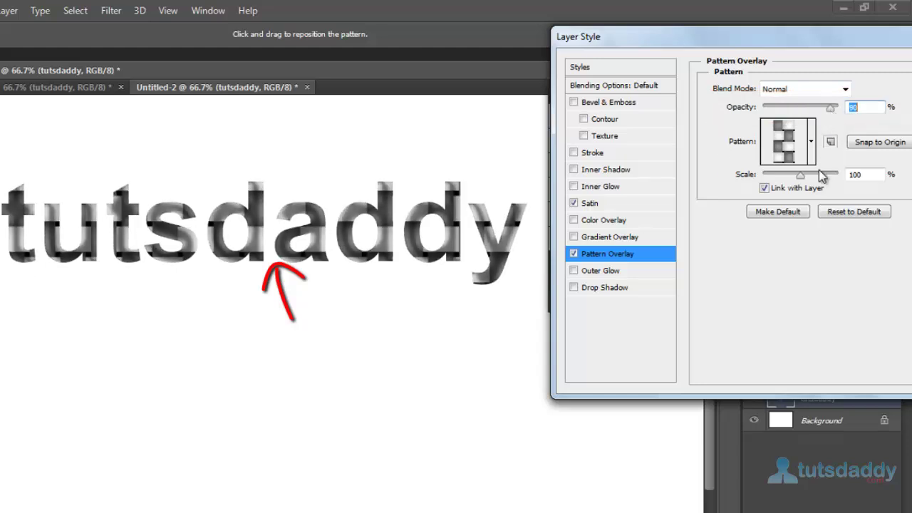
mouse_move(803, 179)
mouse_down()
mouse_move(764, 181)
mouse_move(776, 180)
mouse_up()
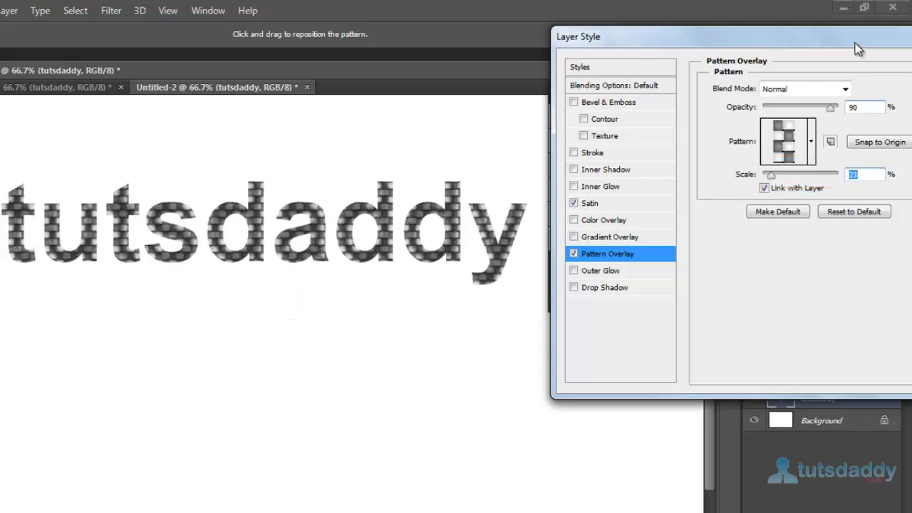
click(597, 272)
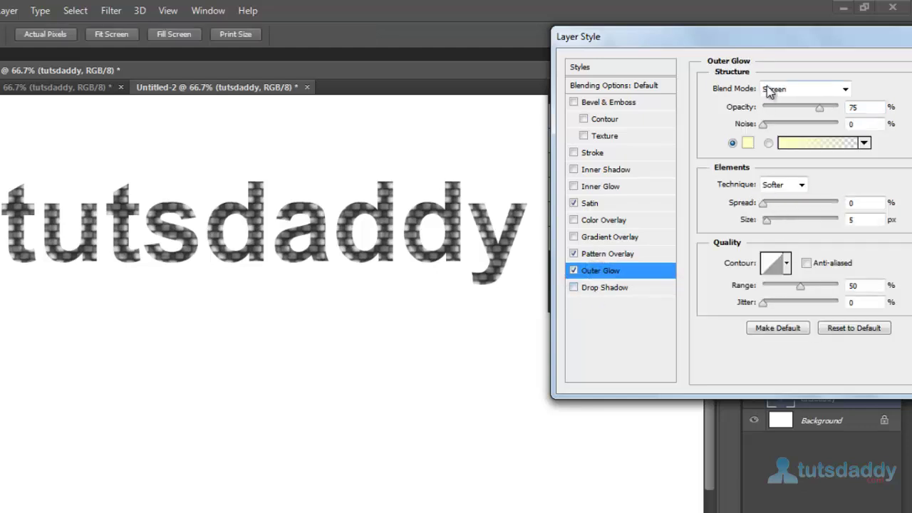
click(773, 89)
click(773, 100)
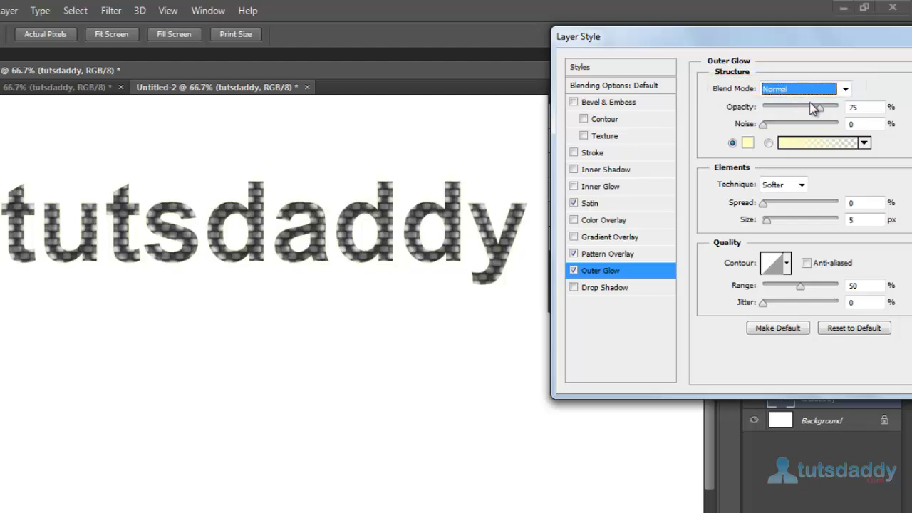
drag(812, 107, 838, 107)
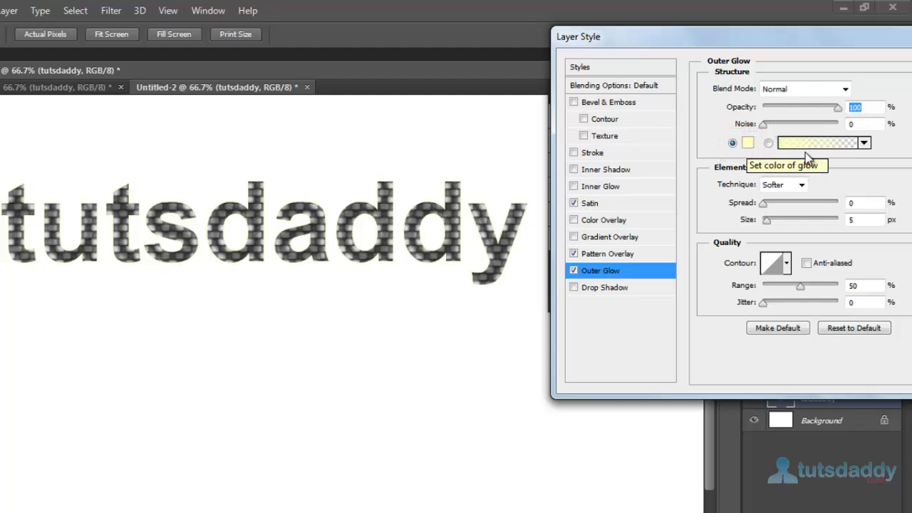
click(768, 143)
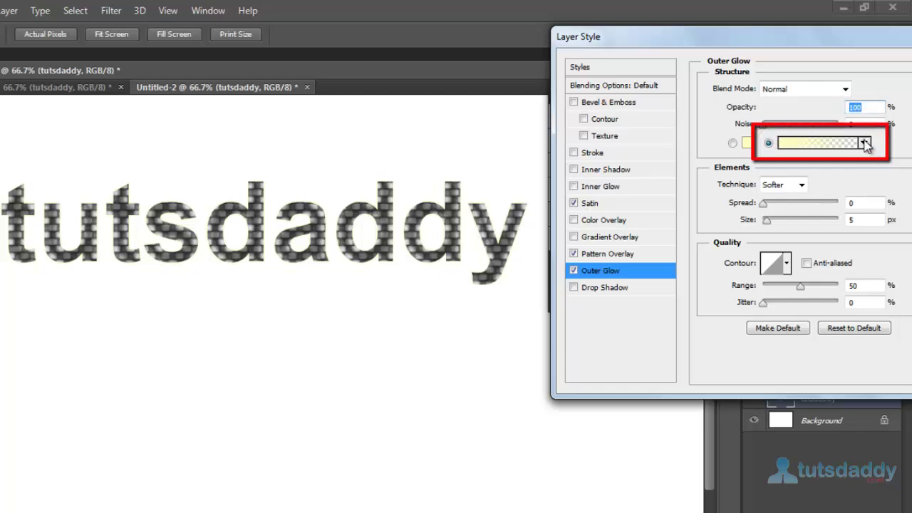
click(865, 142)
click(741, 221)
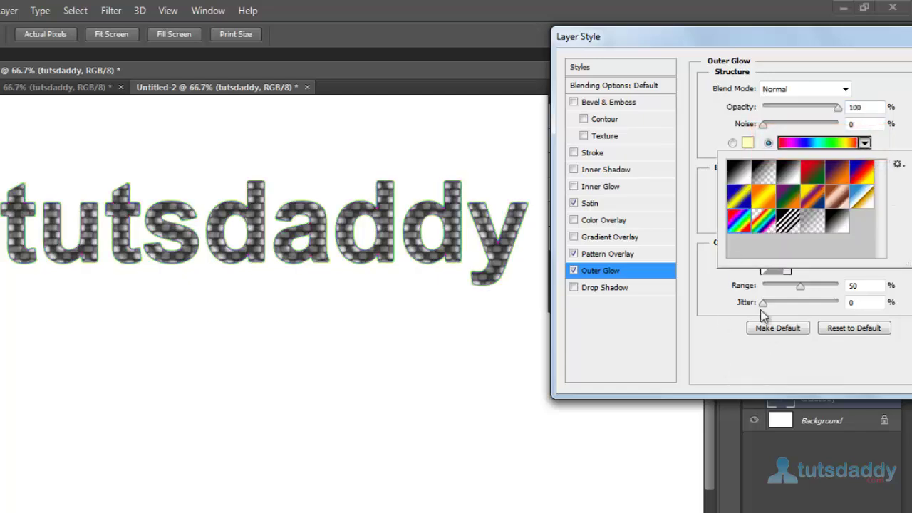
click(707, 127)
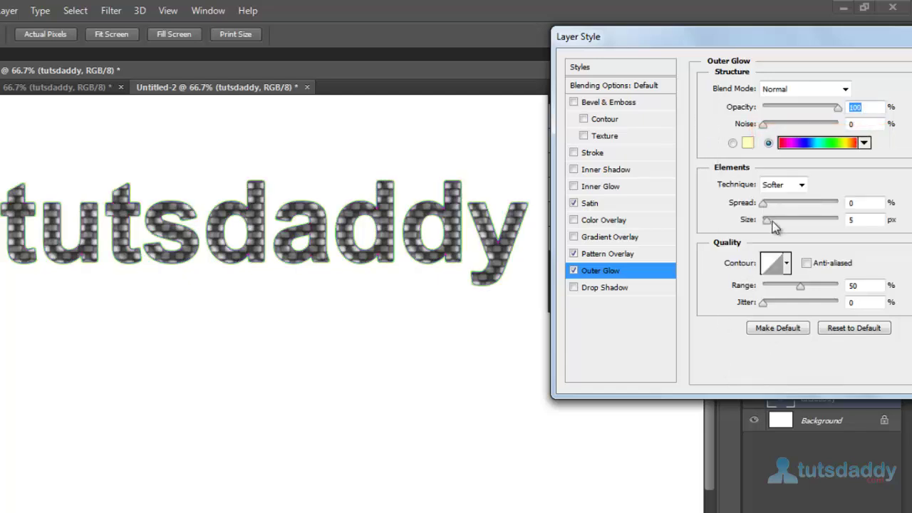
drag(767, 219, 776, 244)
mouse_move(770, 201)
mouse_down()
mouse_move(798, 204)
mouse_move(778, 211)
mouse_up()
click(787, 263)
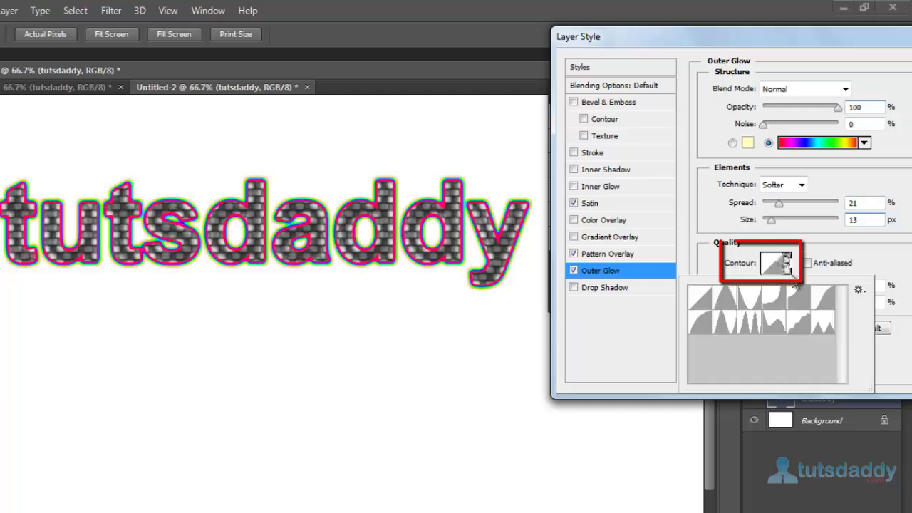
click(747, 319)
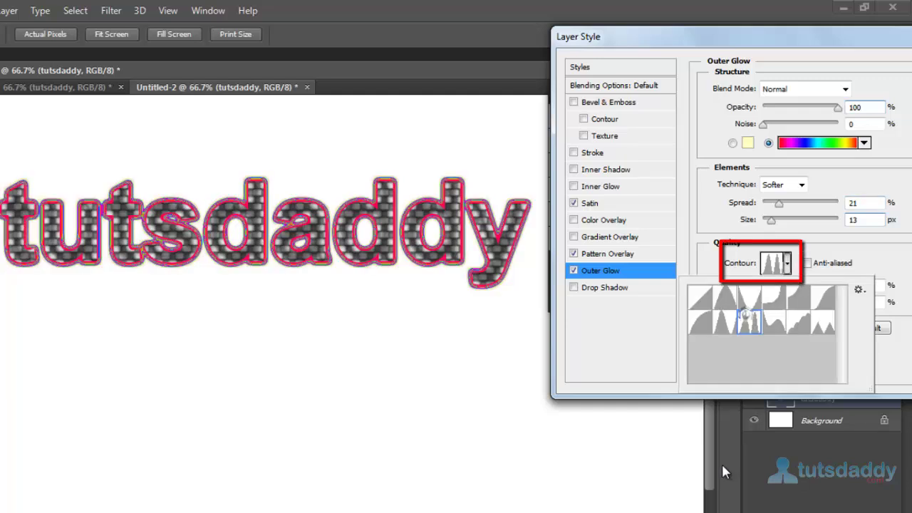
click(575, 270)
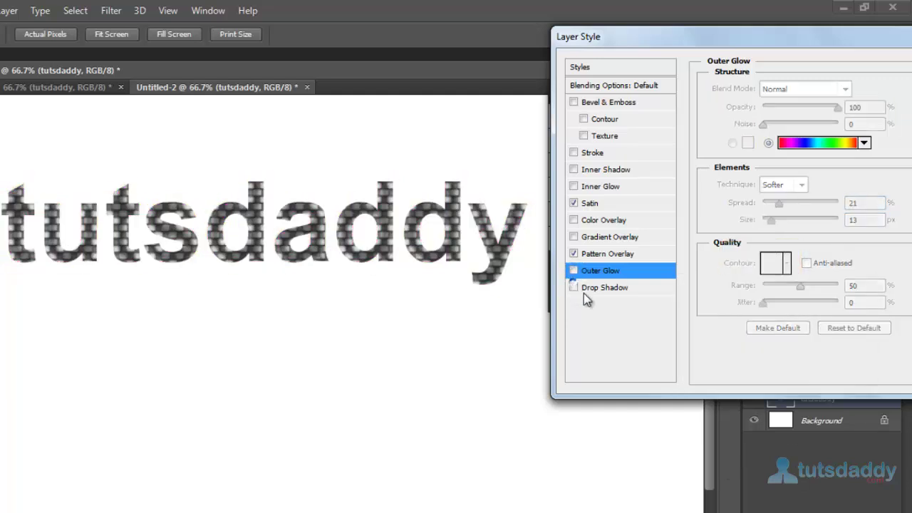
Enable a black Drop Shadow with Normal blend mode at 100% opacity
click(574, 288)
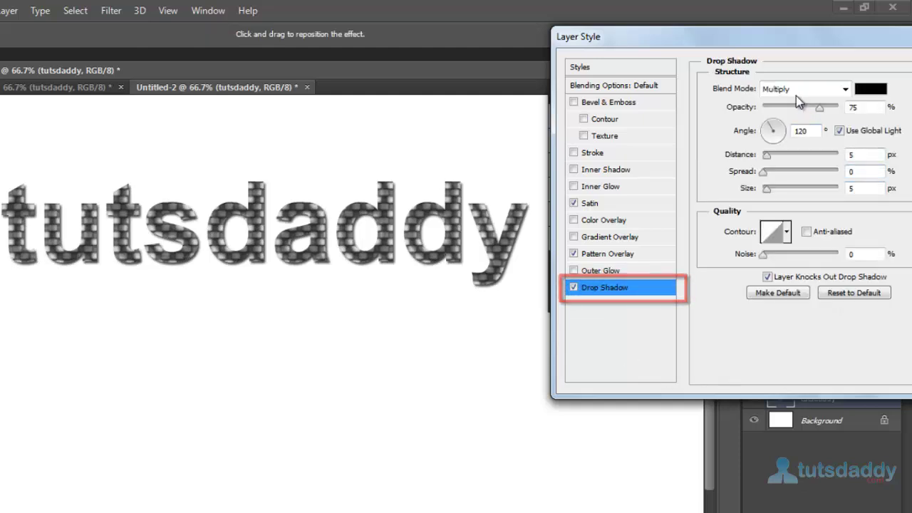
click(796, 91)
click(774, 104)
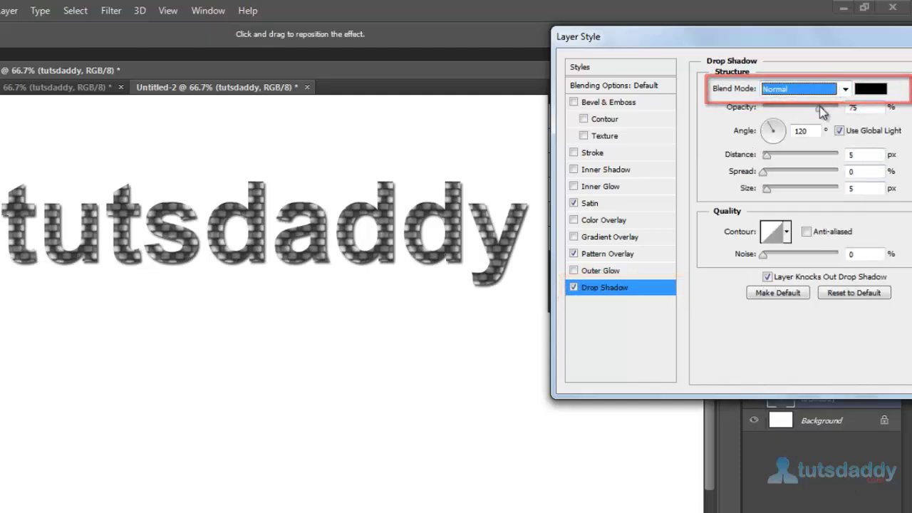
drag(820, 106, 838, 106)
drag(766, 120, 782, 111)
click(775, 122)
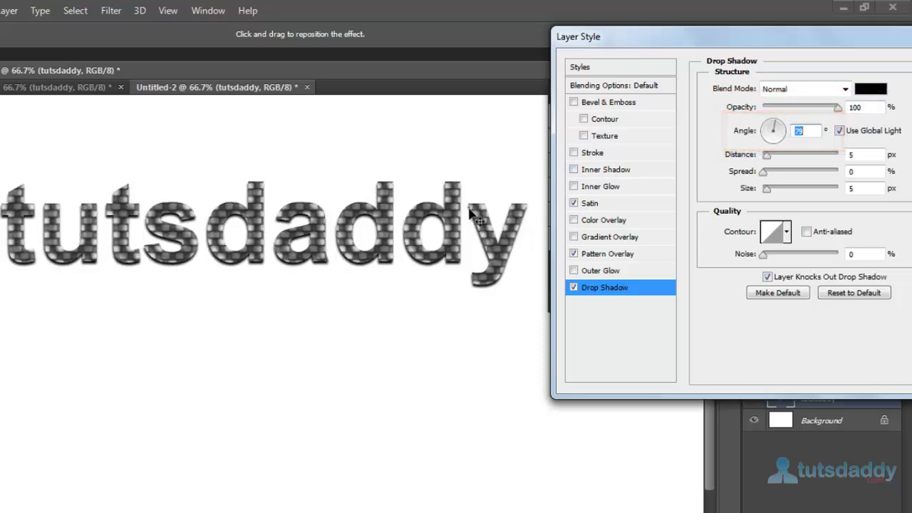
Place the shadow at 171° with 17 px distance and 21 px size
drag(259, 258, 267, 254)
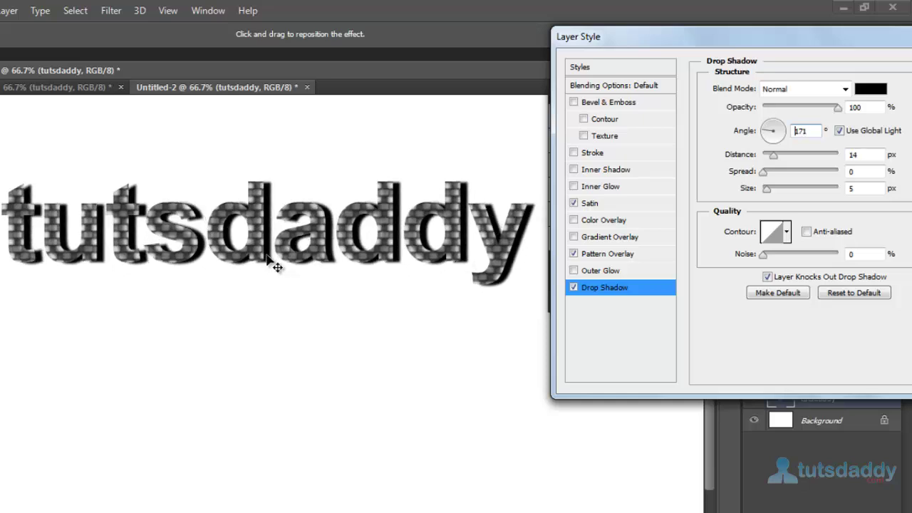
mouse_move(773, 155)
mouse_down()
mouse_move(787, 157)
mouse_move(776, 138)
mouse_up()
click(769, 171)
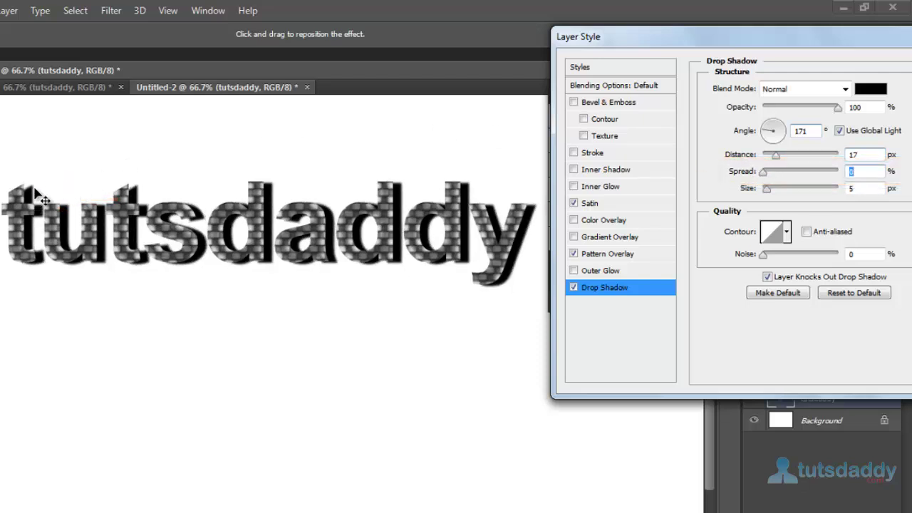
key(Tab)
key(shift+Up)
key(shift+Up)
key(shift+Up)
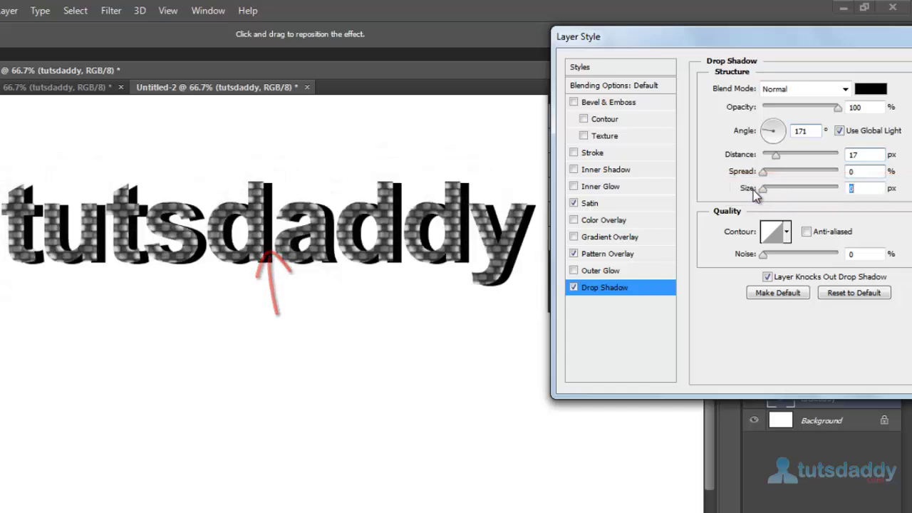
key(Down)
key(Down)
key(Down)
key(Down)
key(Down)
key(Down)
key(Down)
key(Down)
key(Down)
key(Down)
key(Down)
key(Down)
key(Down)
key(Down)
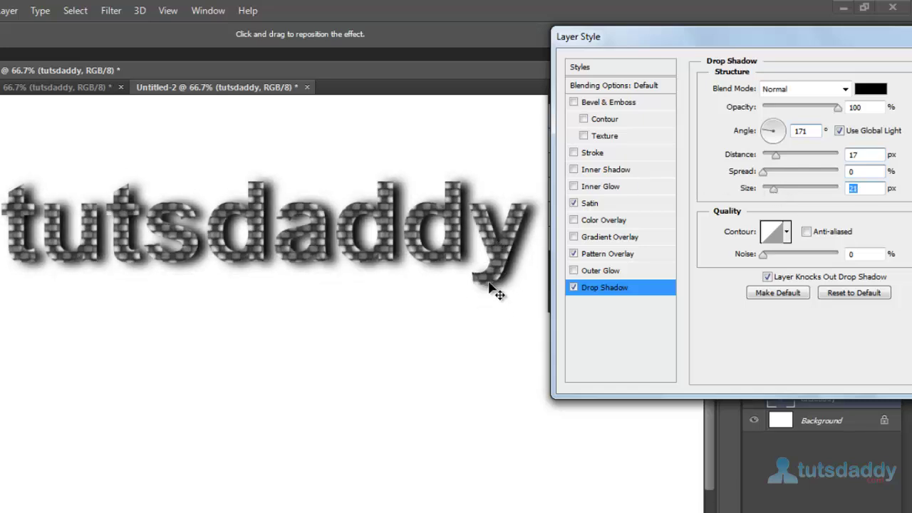
Try a ring contour on the shadow, then revert it to Linear
click(788, 232)
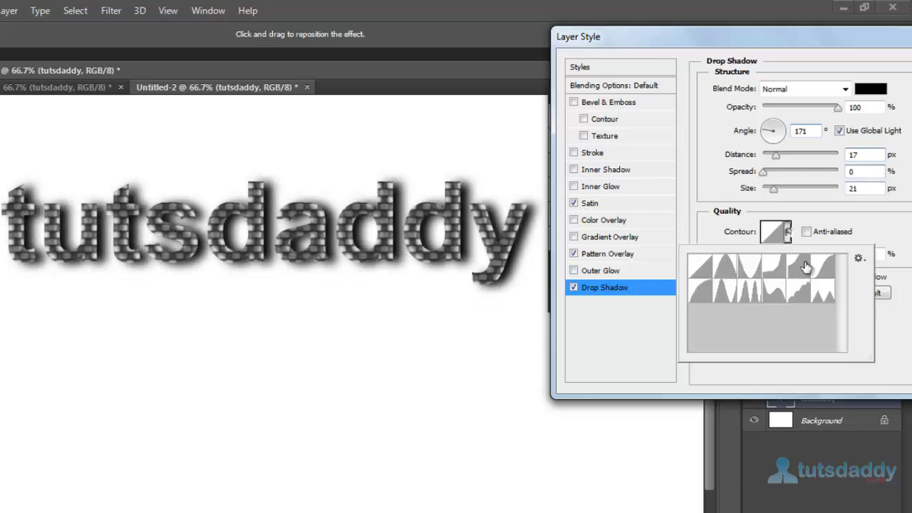
click(751, 297)
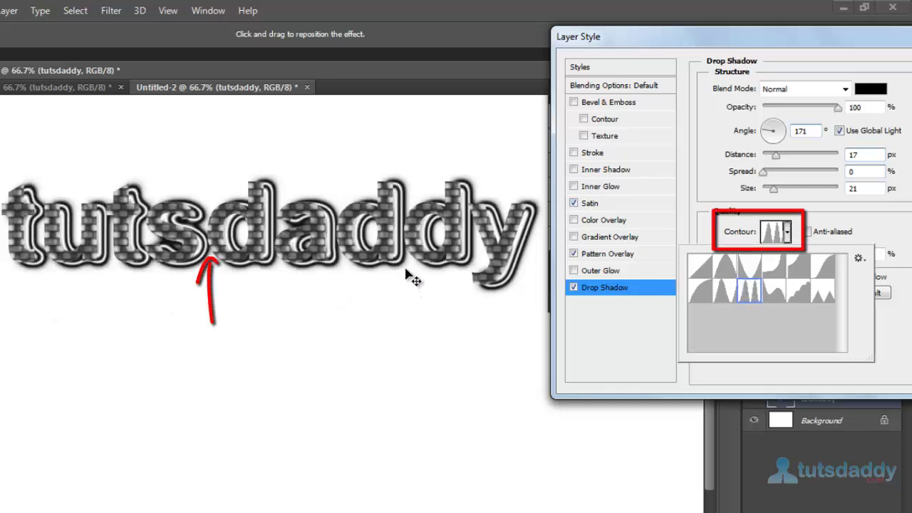
click(723, 235)
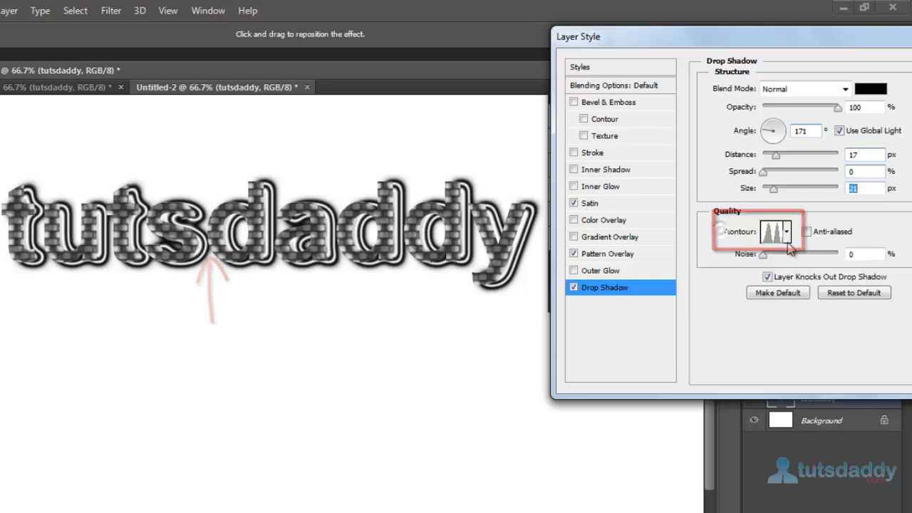
click(787, 232)
click(709, 268)
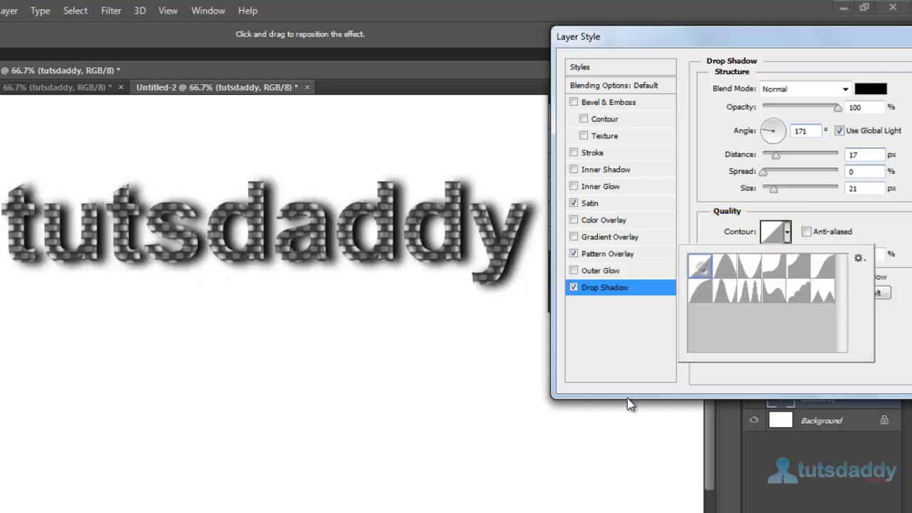
click(829, 238)
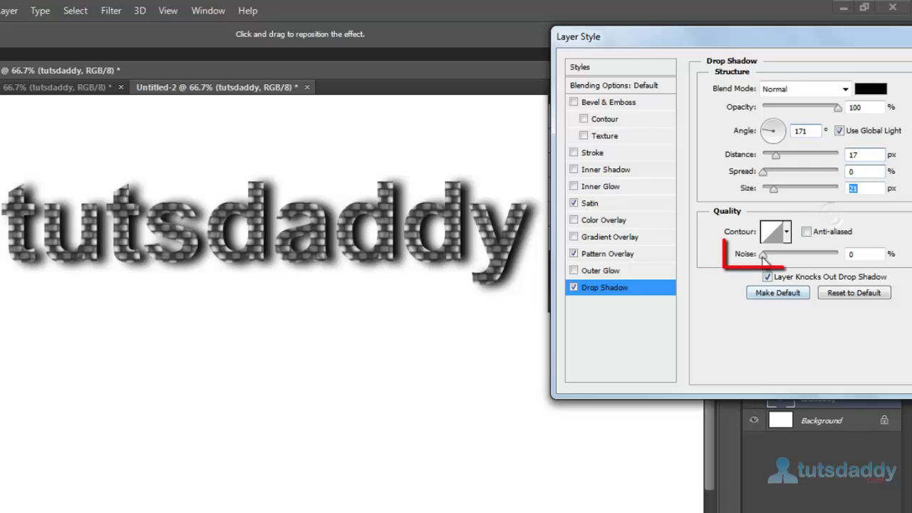
Set the shadow noise to 76%, size about 2 px, angle -158° and distance 10 px
drag(765, 254, 821, 258)
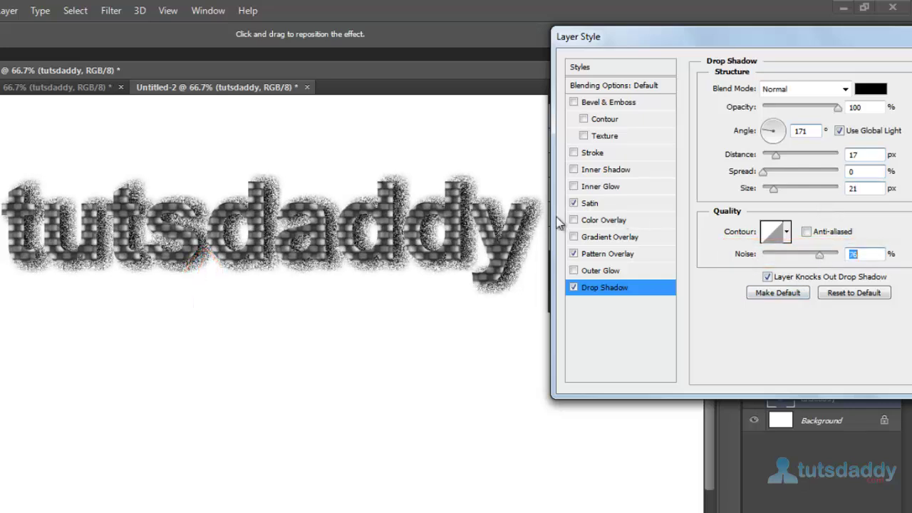
drag(776, 191, 759, 192)
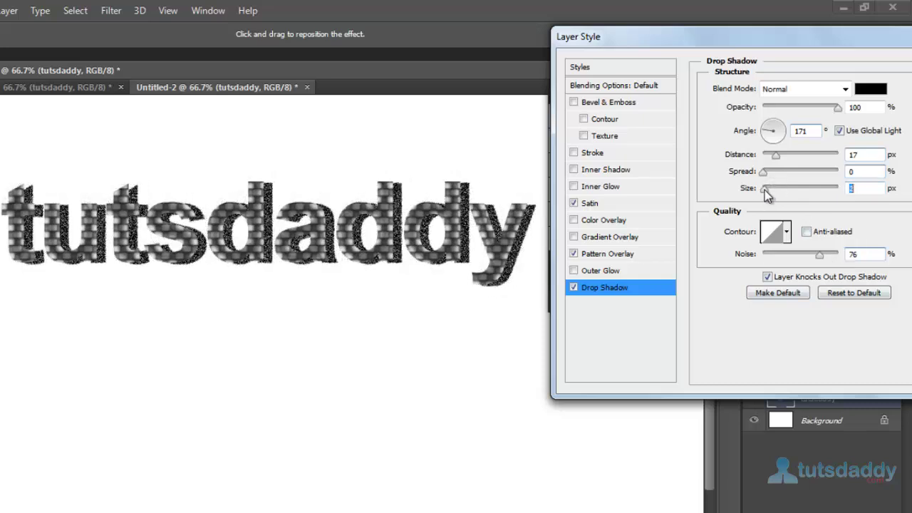
drag(533, 240, 531, 237)
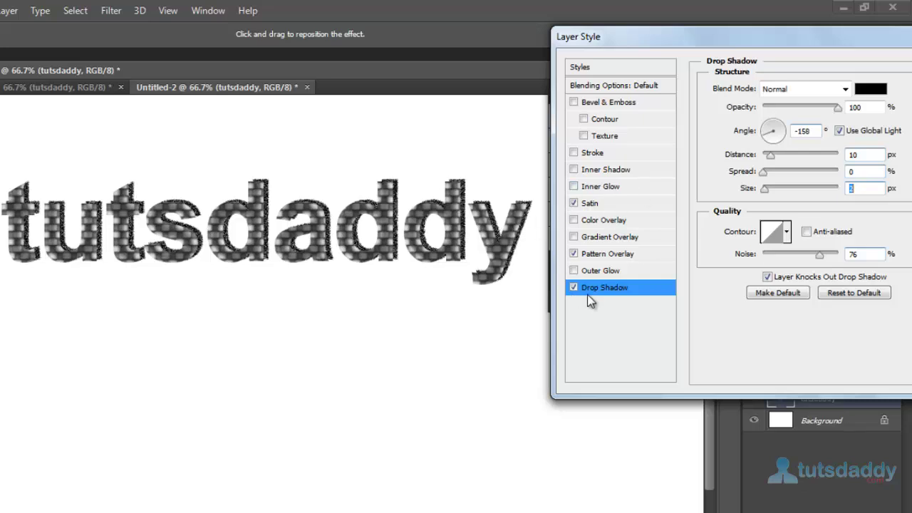
click(576, 238)
click(575, 238)
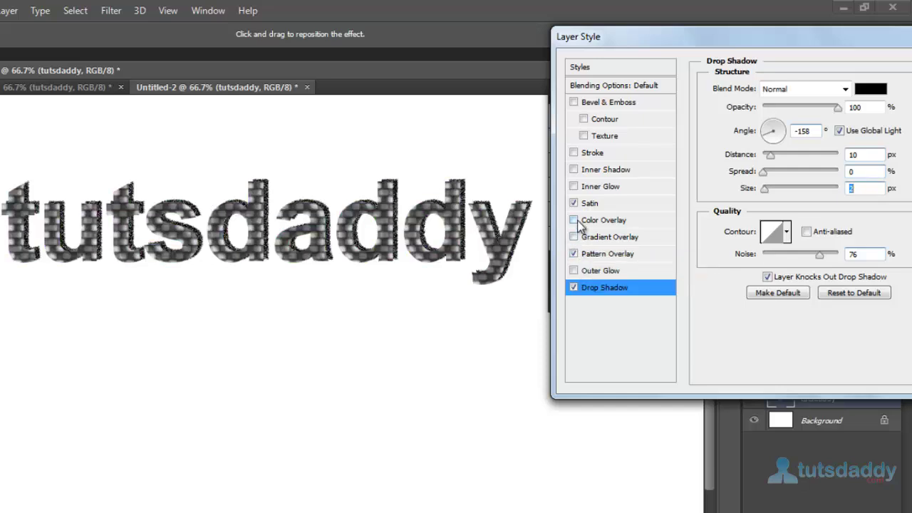